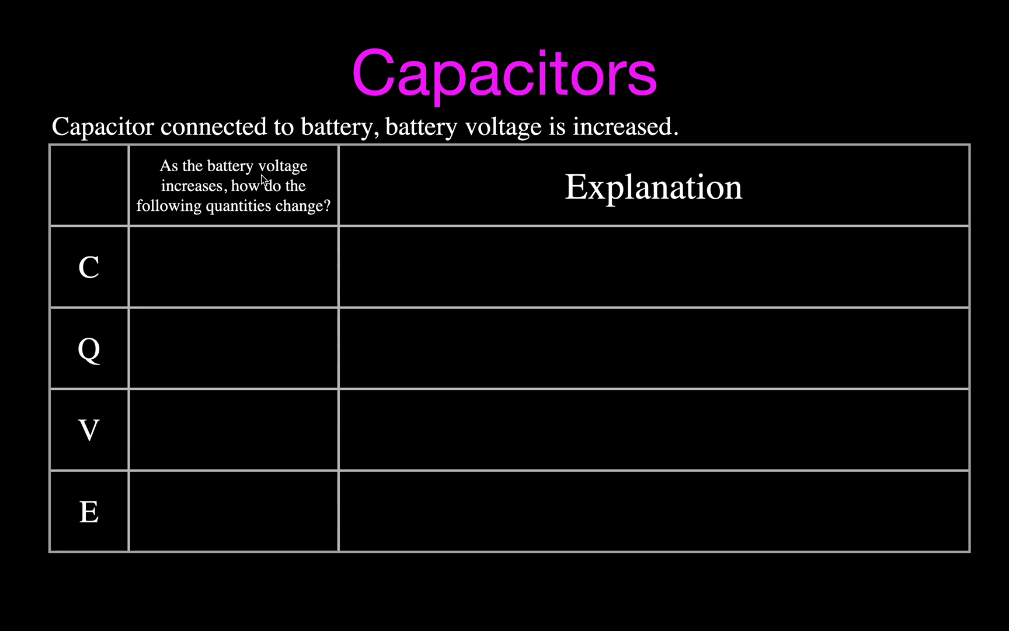
Leave the blank battery-voltage slide for the Capacitor Lab simulation in Safari
{"action": "key", "text": "super+Tab"}
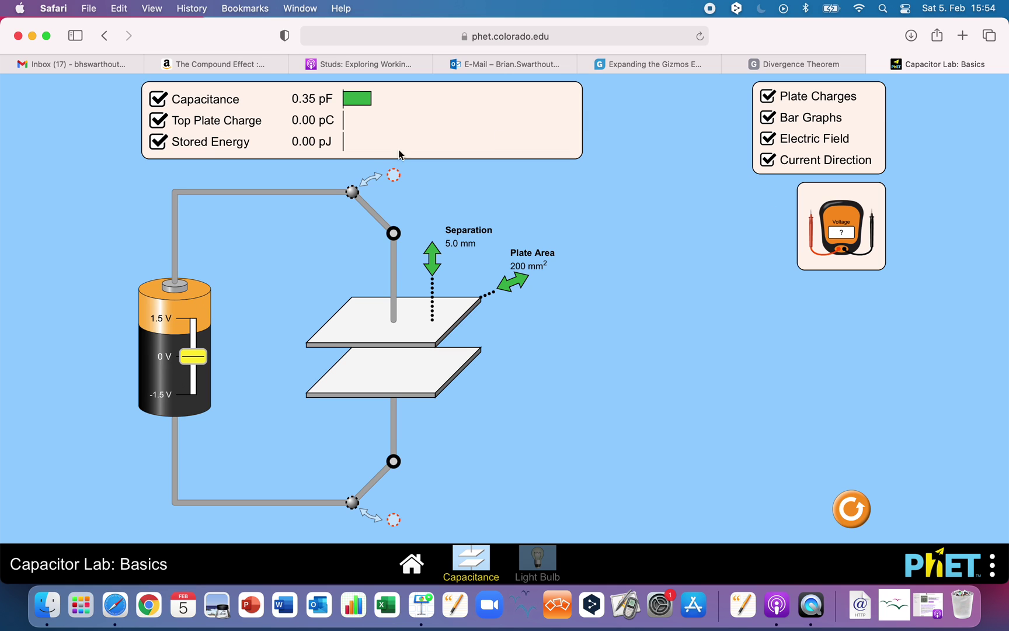
{"action": "right_click", "coordinate": [844, 215]}
Place the voltmeter with the red probe on the top plate and the black probe on the bottom wire
{"action": "left_click", "coordinate": [718, 318]}
{"action": "left_click_drag", "start_coordinate": [815, 234], "coordinate": [585, 366]}
{"action": "left_click_drag", "start_coordinate": [837, 218], "coordinate": [583, 382]}
{"action": "left_click_drag", "start_coordinate": [700, 388], "coordinate": [364, 305]}
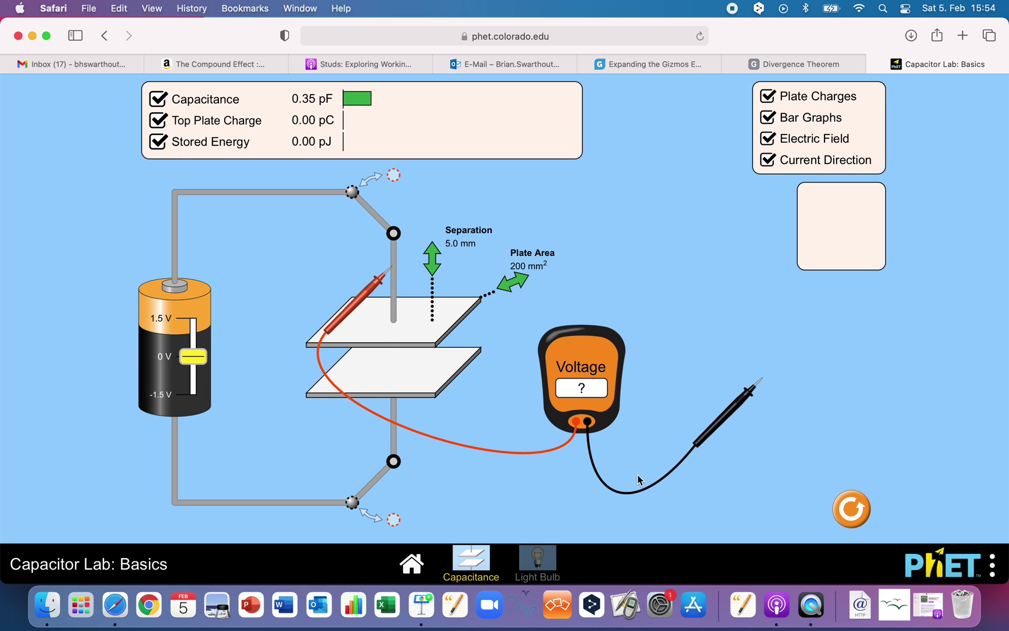
{"action": "left_click_drag", "start_coordinate": [723, 420], "coordinate": [354, 480]}
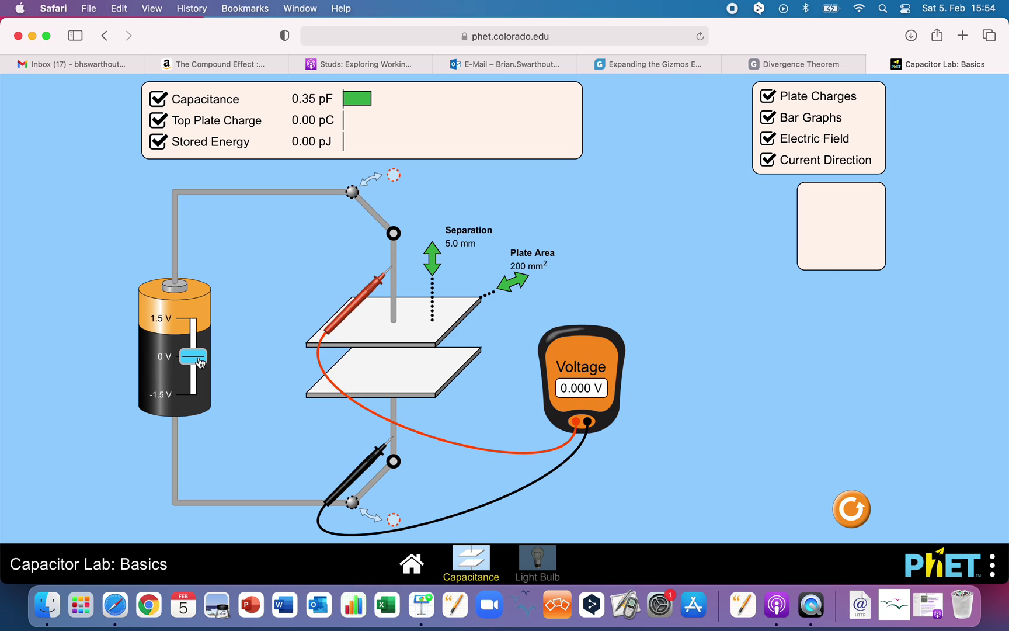
Raise the battery voltage to 1.5 V, then go back to the slide to reveal the answers
{"action": "left_click_drag", "start_coordinate": [201, 364], "coordinate": [200, 338]}
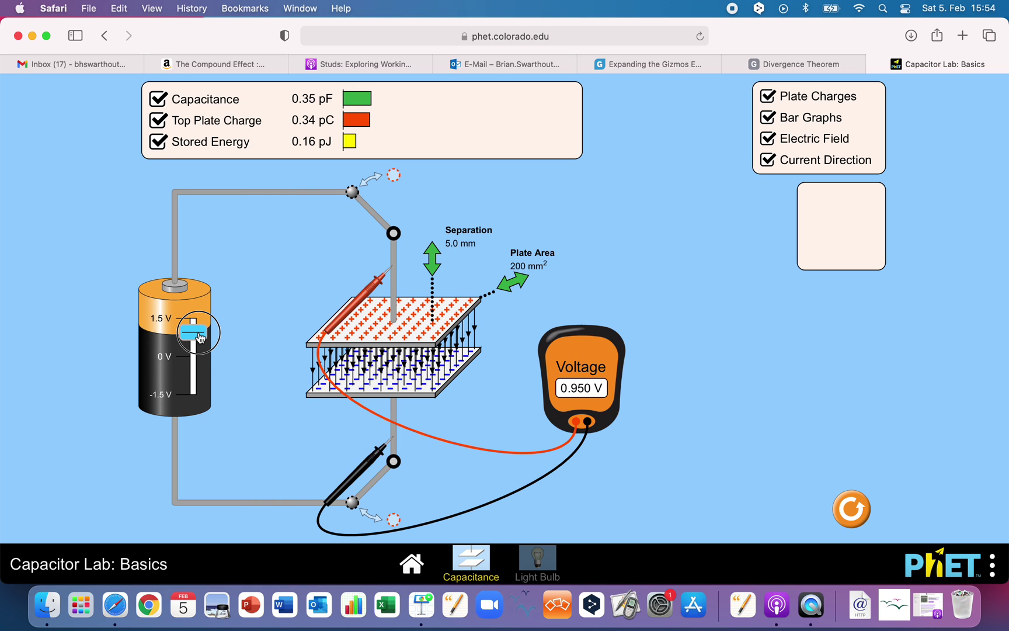
{"action": "left_click_drag", "start_coordinate": [200, 337], "coordinate": [200, 322]}
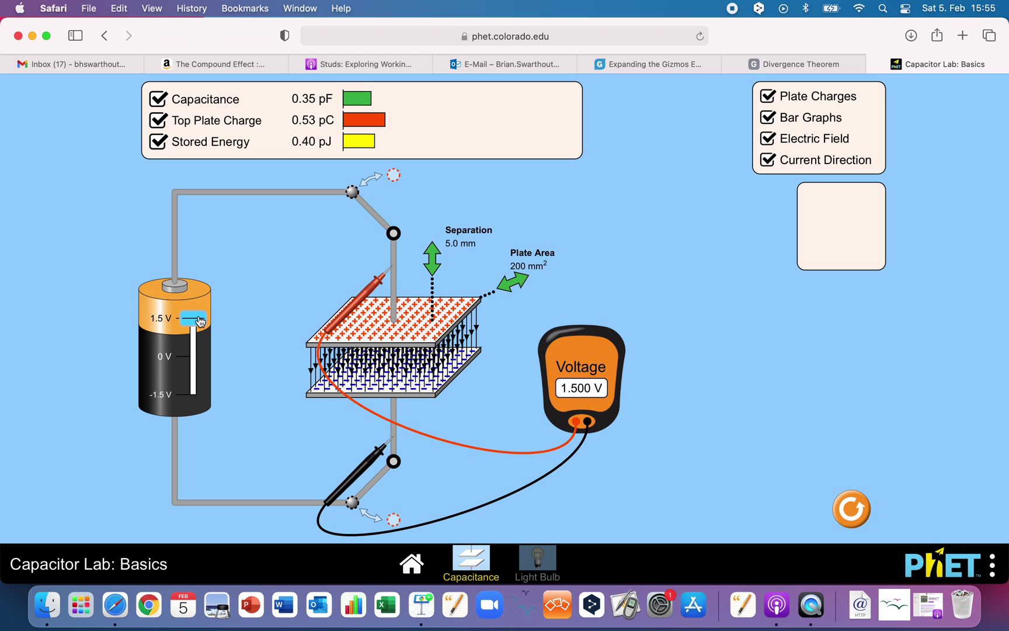
{"action": "key", "text": "cmd+Tab"}
{"action": "key", "text": "space"}
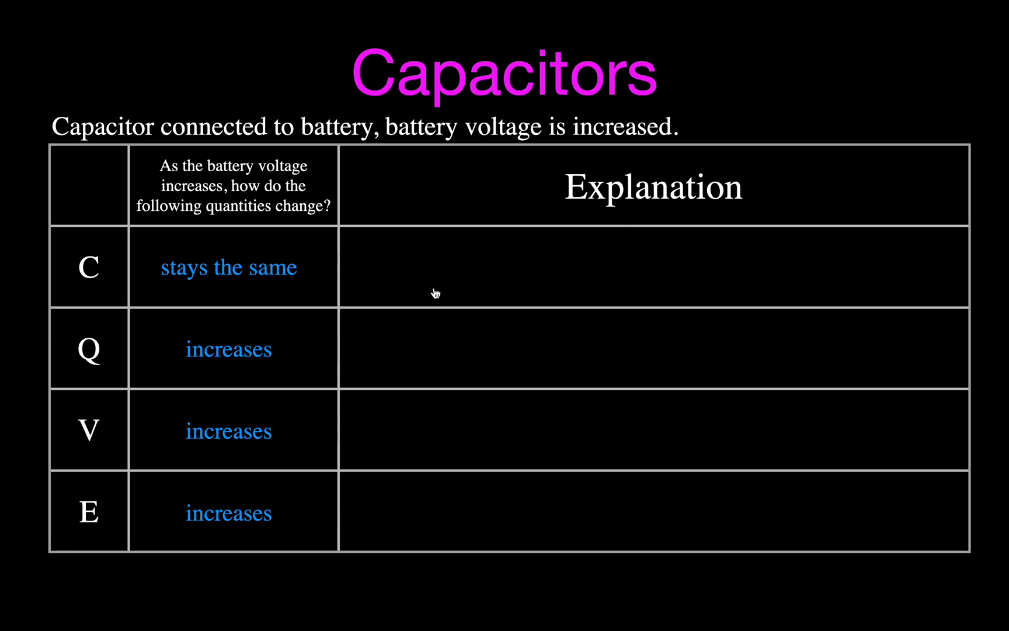
Reveal the capacitance formula, why C ignores voltage, Q = CV, and charge proportional to voltage
{"action": "left_click", "coordinate": [384, 306]}
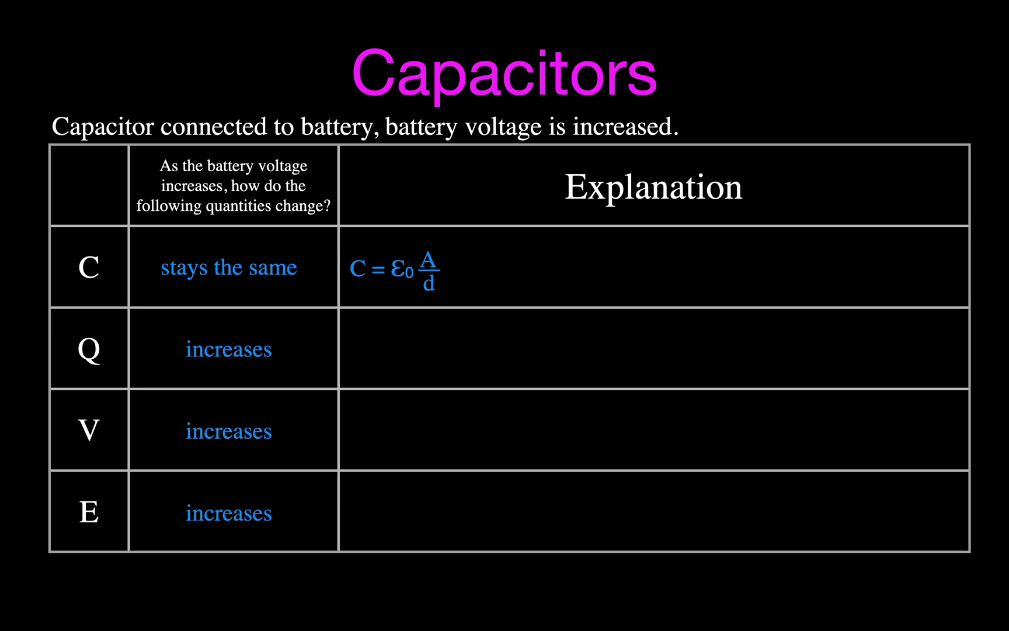
{"action": "left_click", "coordinate": [430, 286]}
{"action": "left_click", "coordinate": [431, 286]}
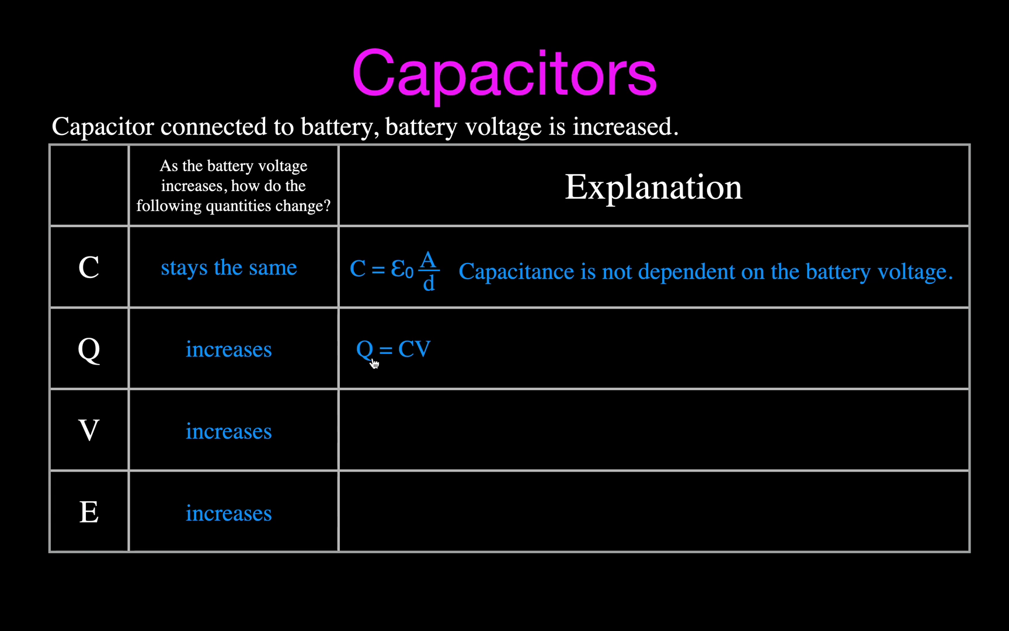
{"action": "left_click", "coordinate": [427, 358]}
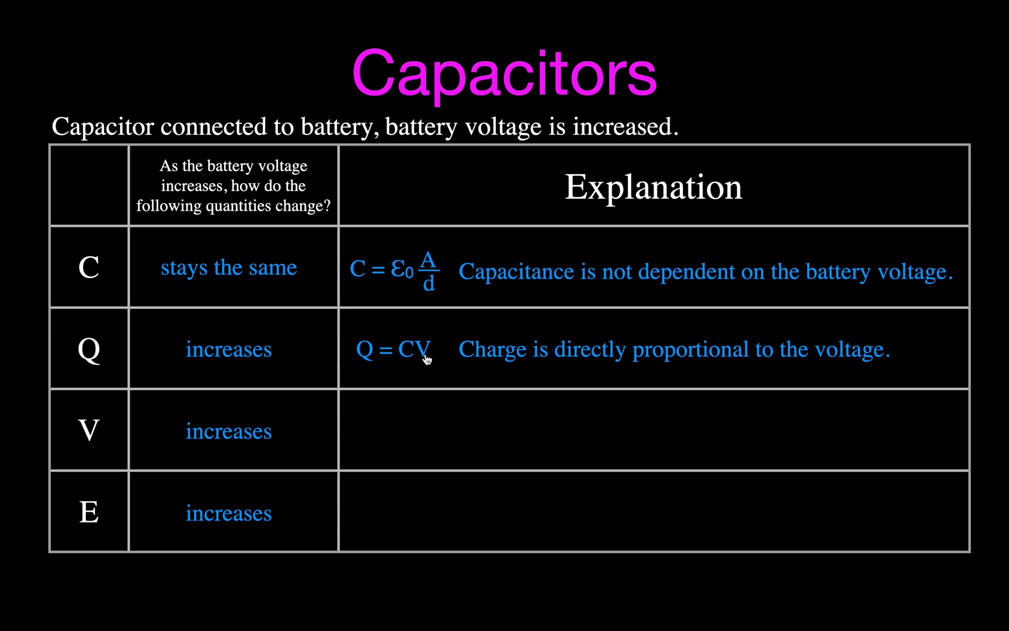
Reveal the V explanation and the V = Ed, E = V/d field explanation, then advance
{"action": "left_click", "coordinate": [427, 358]}
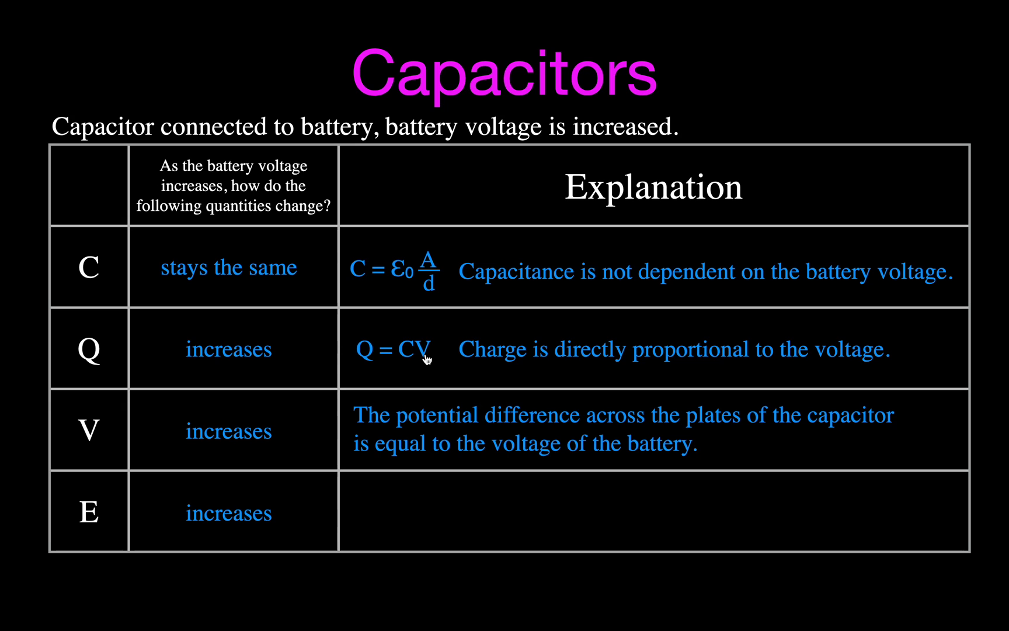
{"action": "left_click", "coordinate": [426, 358]}
{"action": "left_click", "coordinate": [427, 358]}
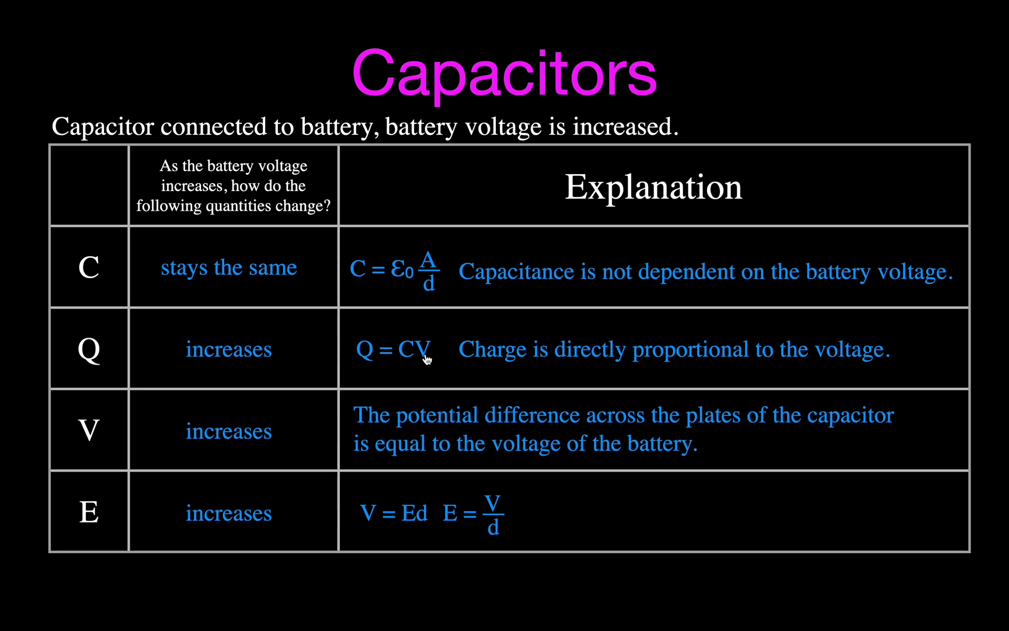
{"action": "left_click", "coordinate": [426, 358]}
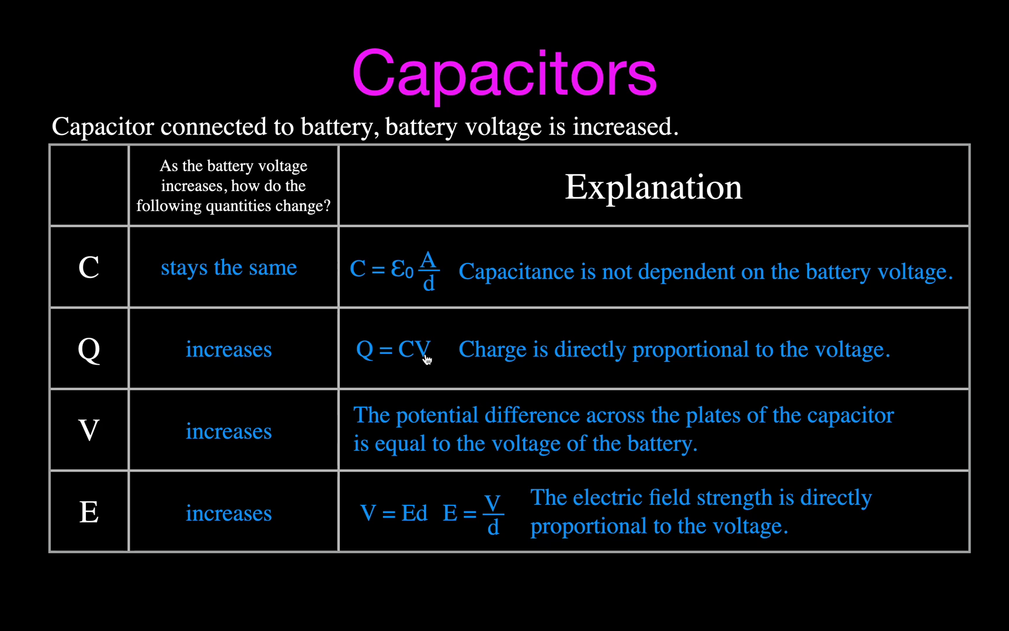
{"action": "left_click", "coordinate": [427, 358]}
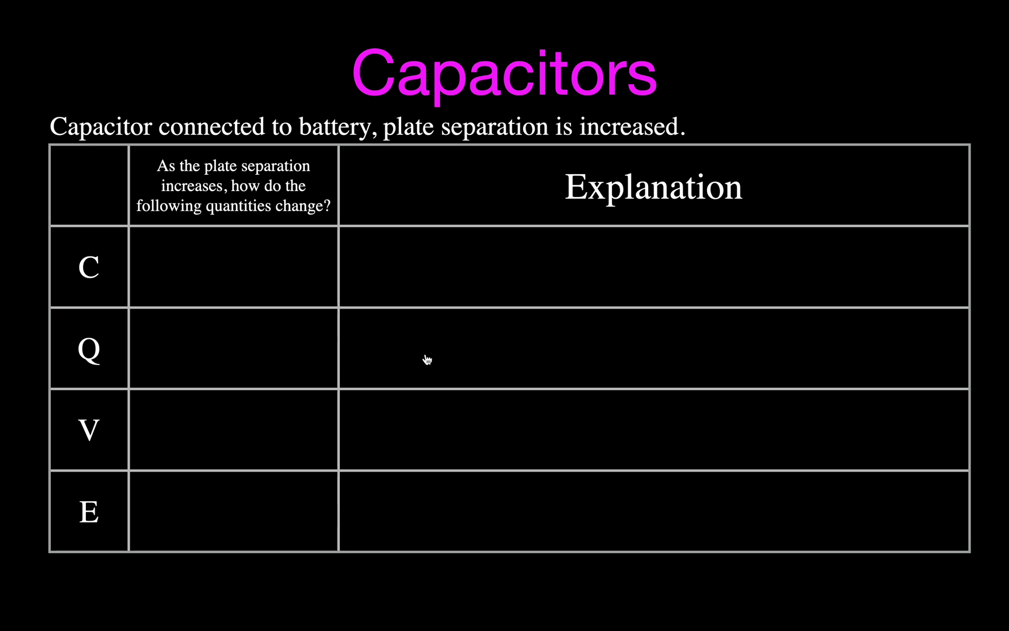
Halve the plate area to 100 mm² and widen the plate separation from 2.0 mm to 10.0 mm
{"action": "left_click", "coordinate": [427, 358]}
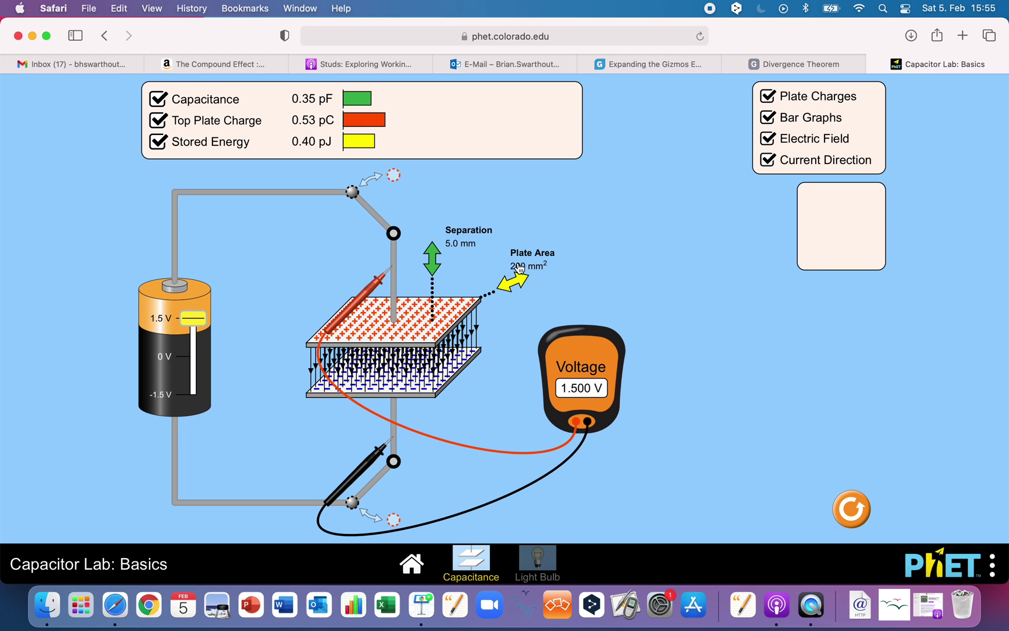
{"action": "left_click_drag", "start_coordinate": [512, 282], "coordinate": [441, 320]}
{"action": "left_click_drag", "start_coordinate": [420, 257], "coordinate": [423, 321]}
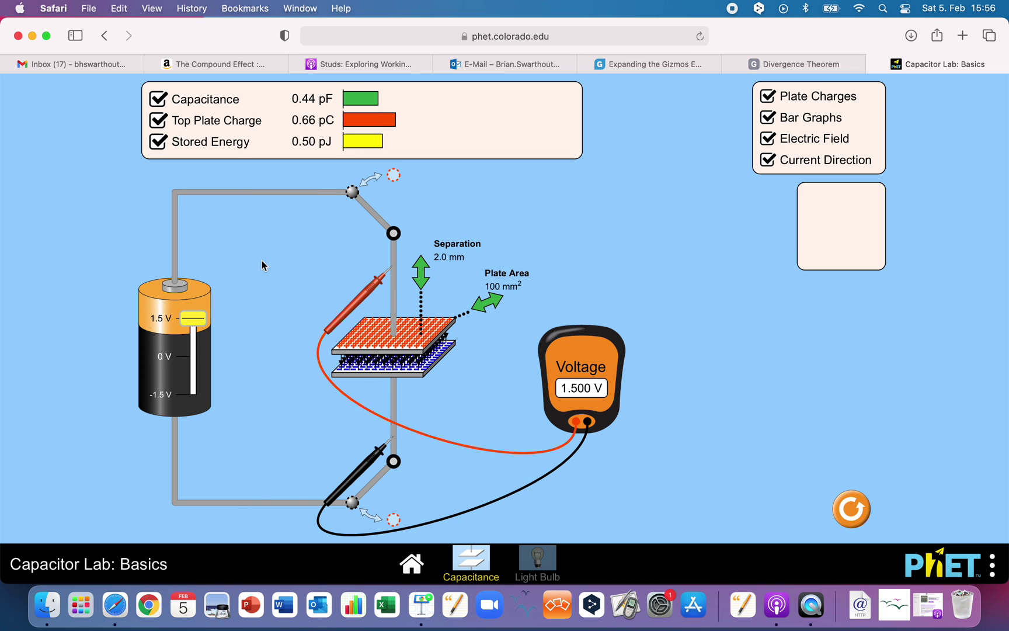
{"action": "left_click", "coordinate": [422, 280]}
{"action": "left_click_drag", "start_coordinate": [422, 281], "coordinate": [426, 240]}
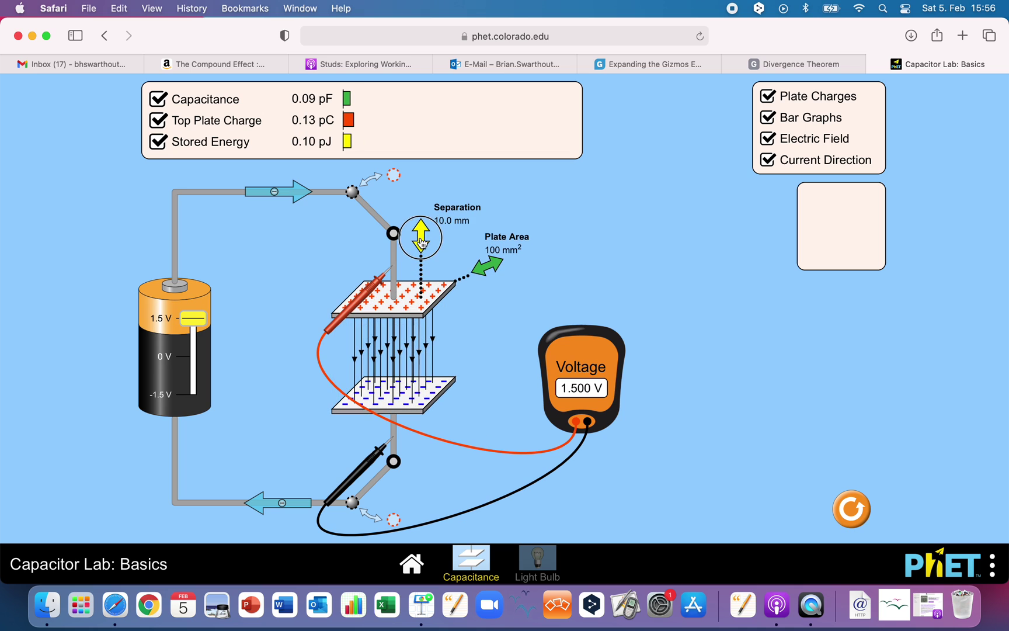
Return to the Capacitors slide and reveal the capacitance formula in row C
{"action": "key", "text": "super+Tab"}
{"action": "left_click", "coordinate": [418, 350]}
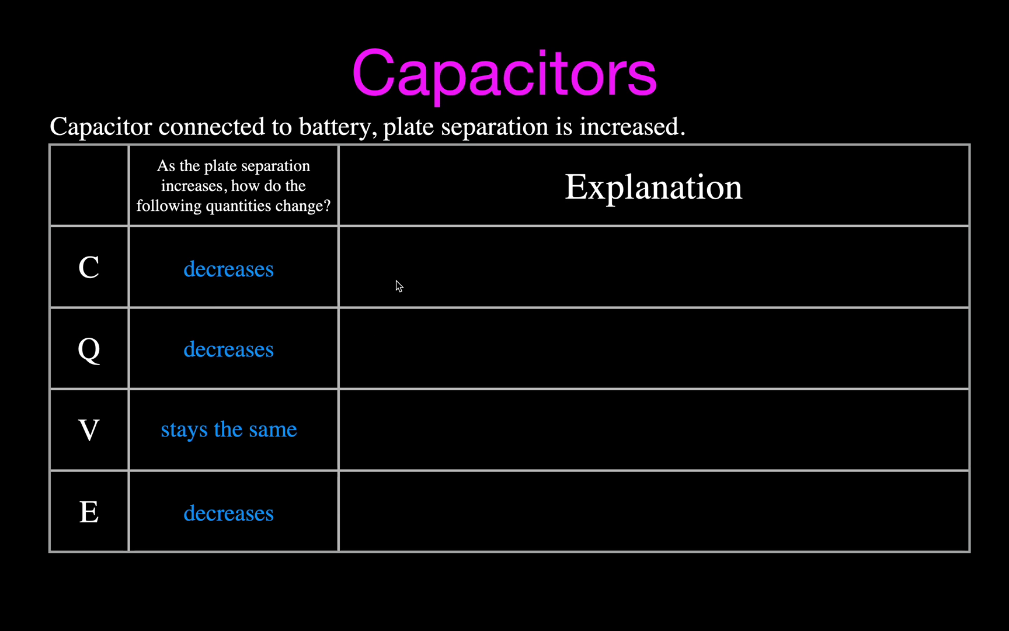
{"action": "left_click", "coordinate": [396, 281]}
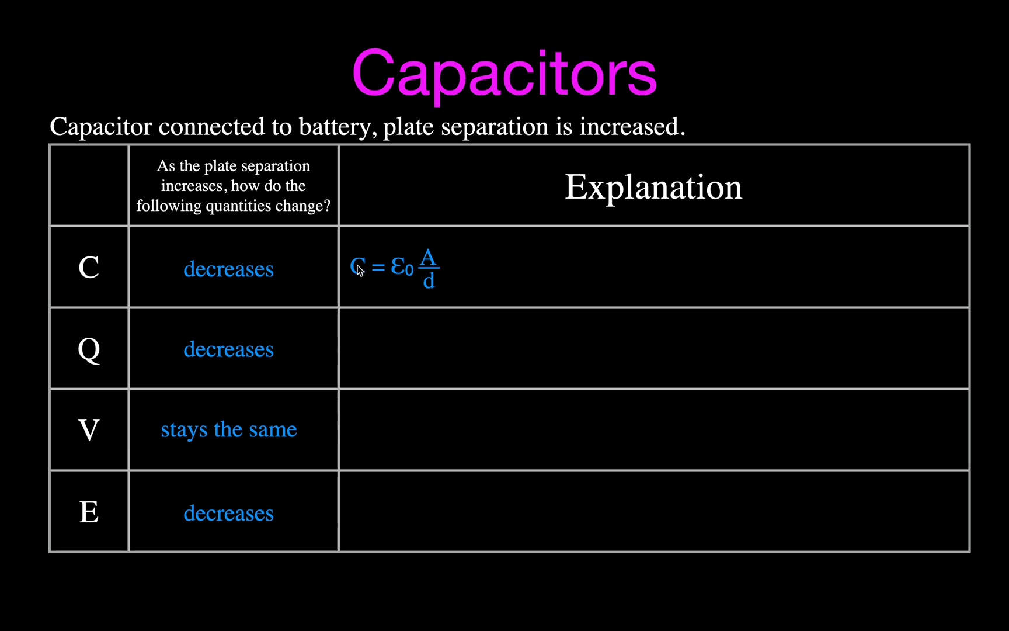
Reveal that capacitance is inversely proportional to separation, Q = CV, and why charge decreases
{"action": "key", "text": "Right"}
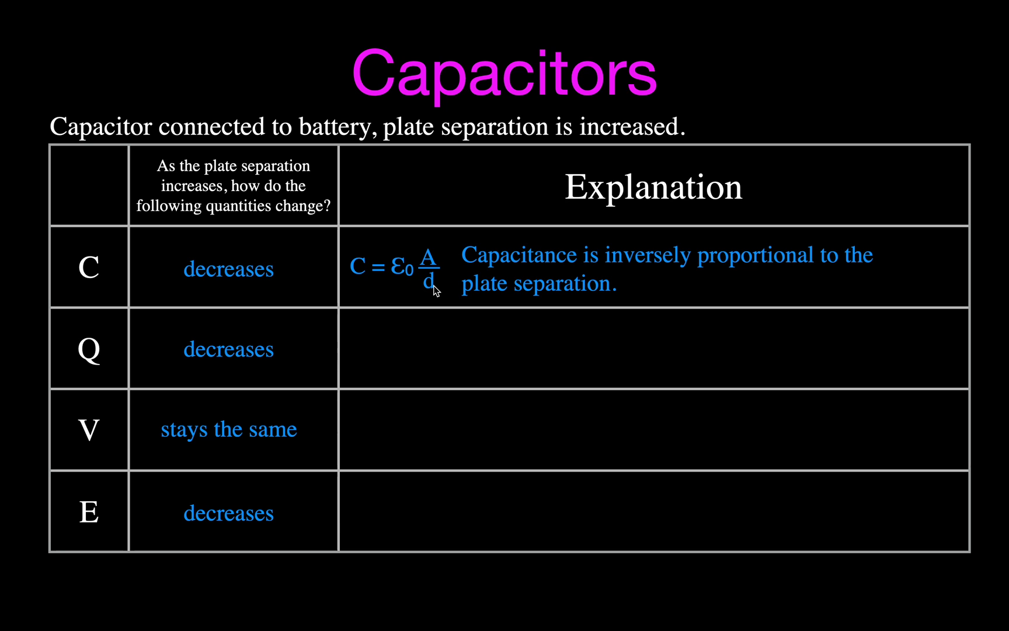
{"action": "key", "text": "Right"}
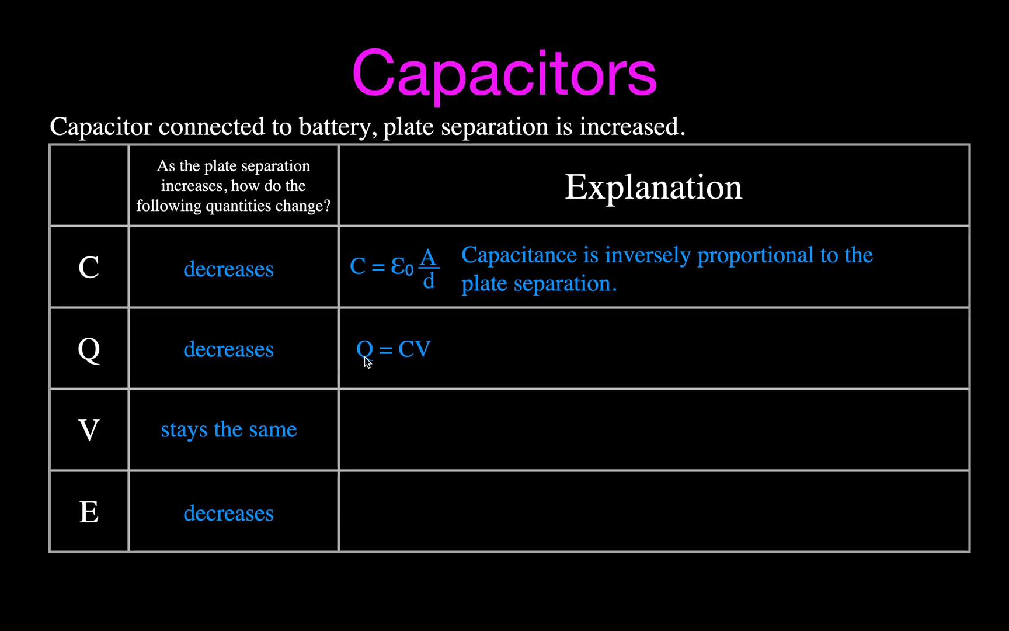
{"action": "key", "text": "Right"}
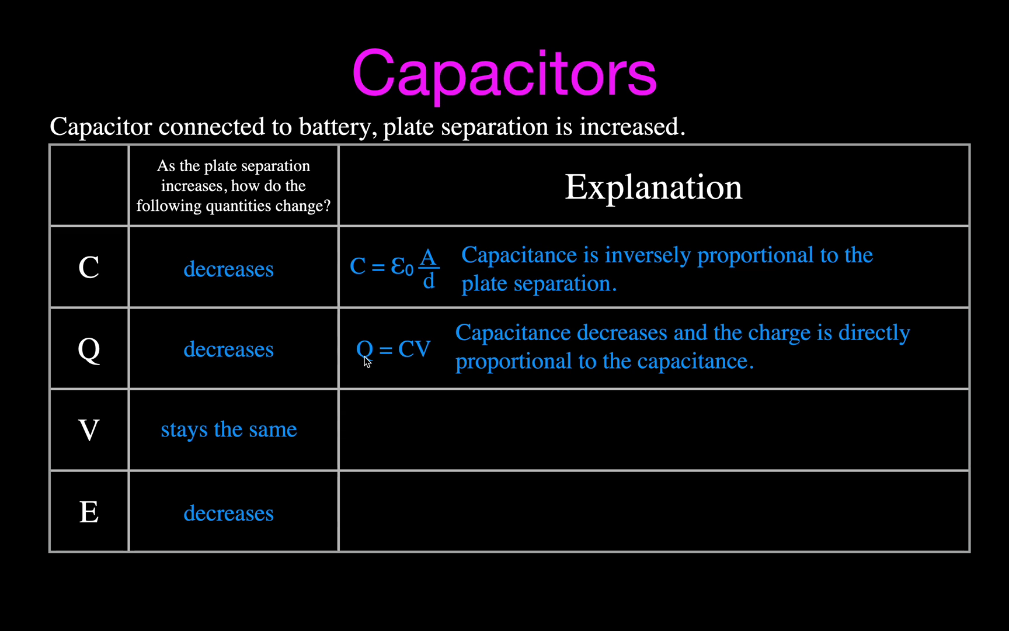
Reveal the V and E row explanations including V = Ed, then advance to the plate-area slide
{"action": "key", "text": "Right"}
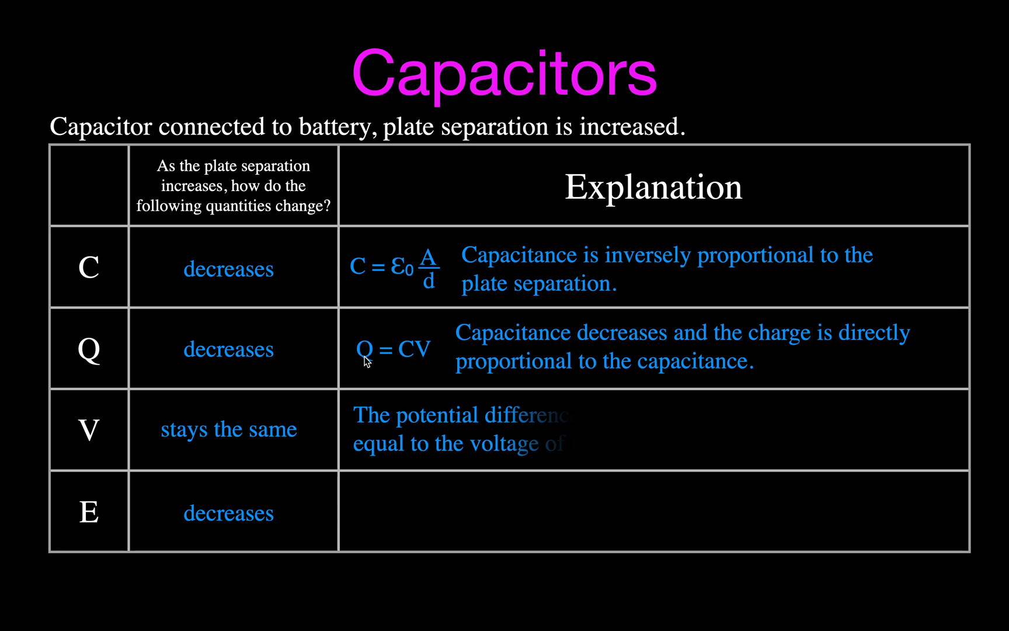
{"action": "key", "text": "Right"}
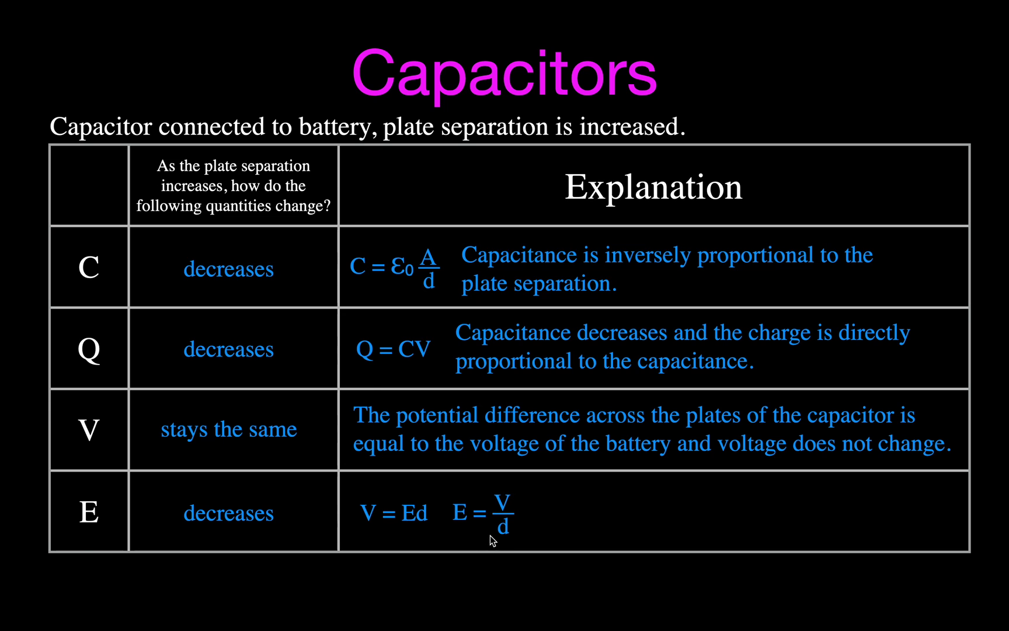
{"action": "left_click", "coordinate": [462, 519]}
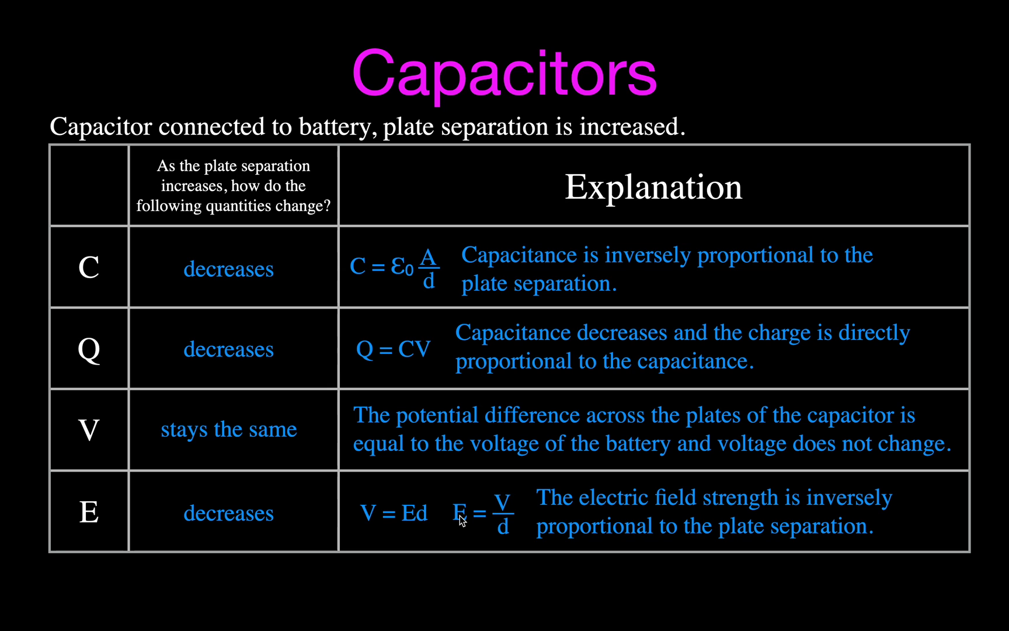
{"action": "left_click", "coordinate": [459, 515]}
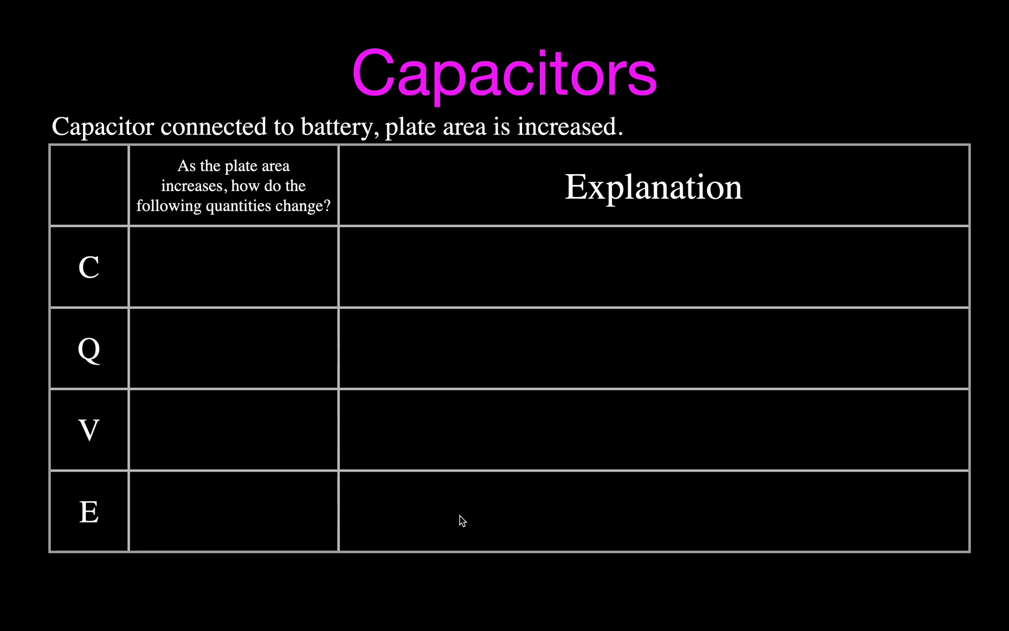
Narrow the plate gap from 10.0 to 2.0 mm, enlarge the plates to 400 mm², and return to Keynote
{"action": "key", "text": "super+Tab"}
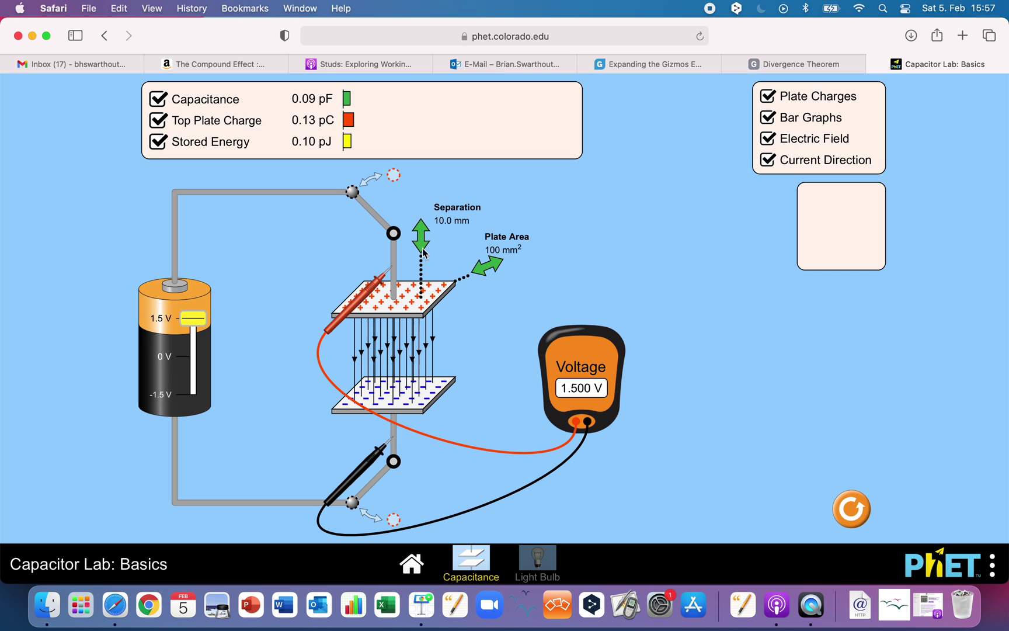
{"action": "left_click_drag", "start_coordinate": [425, 255], "coordinate": [425, 291]}
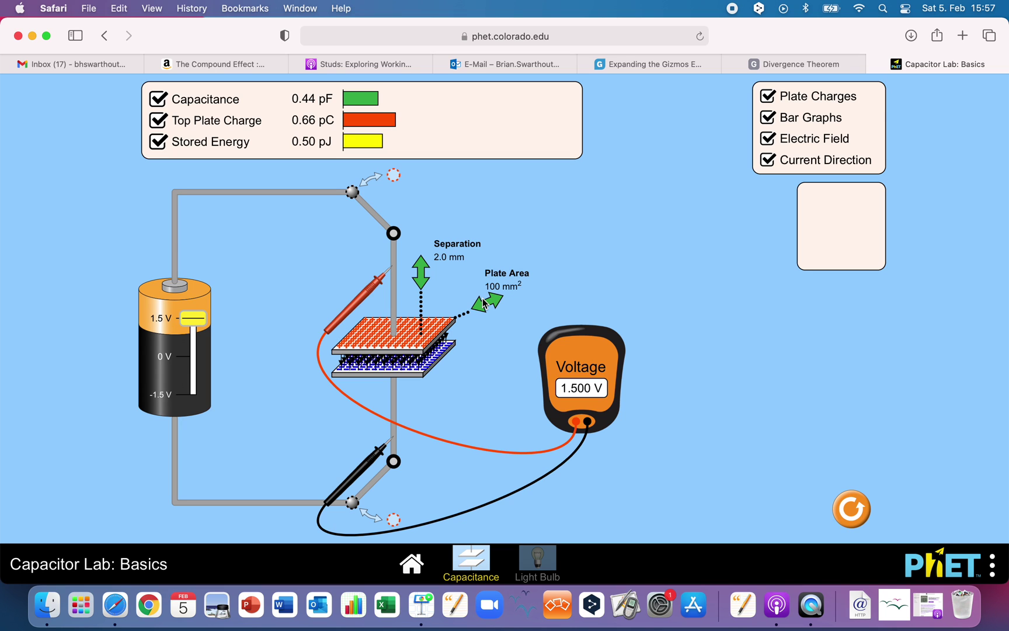
{"action": "left_click_drag", "start_coordinate": [485, 306], "coordinate": [545, 291]}
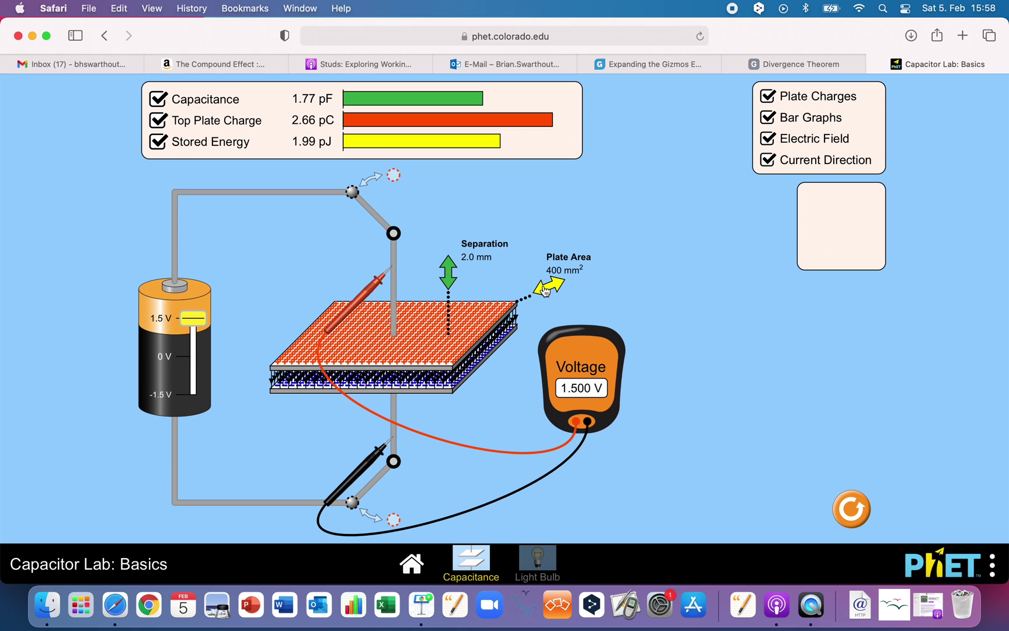
{"action": "key", "text": "super+Tab"}
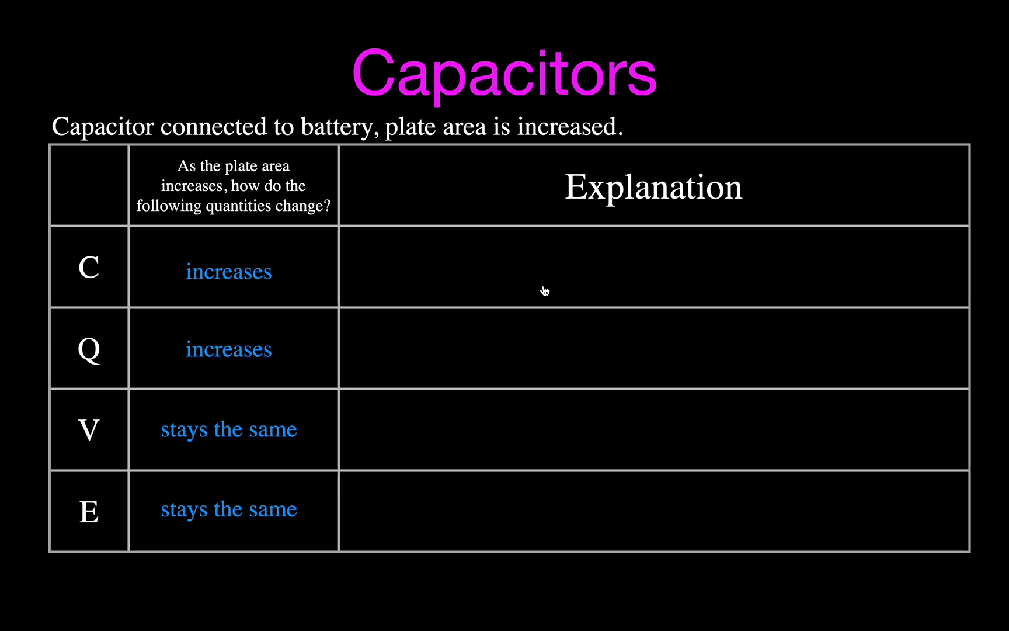
Reveal the C formula, capacitance proportional to plate area, and Q = CV with its explanation
{"action": "key", "text": "Right"}
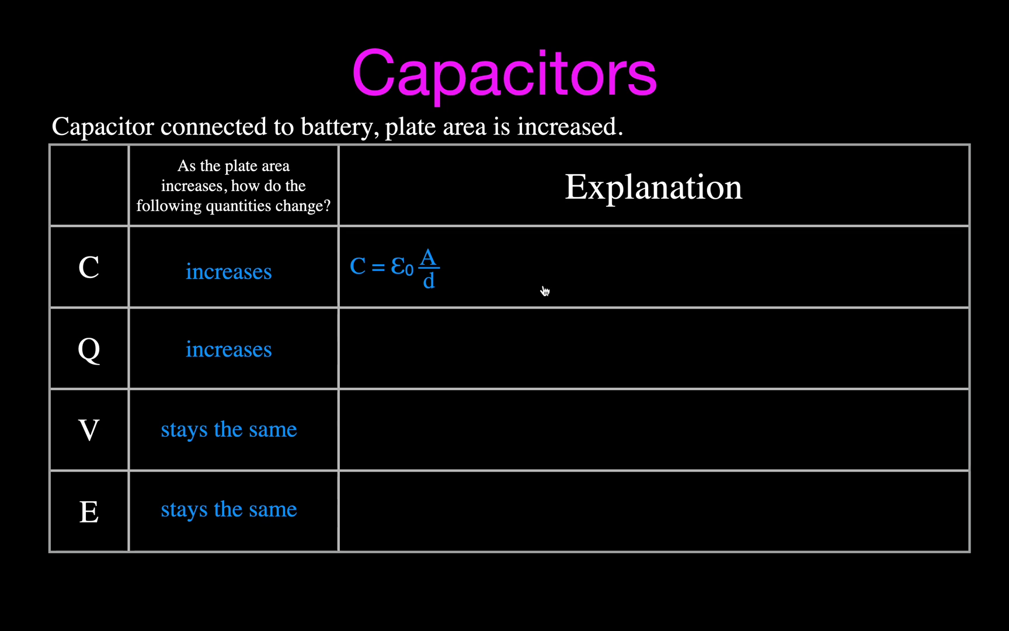
{"action": "key", "text": "Right"}
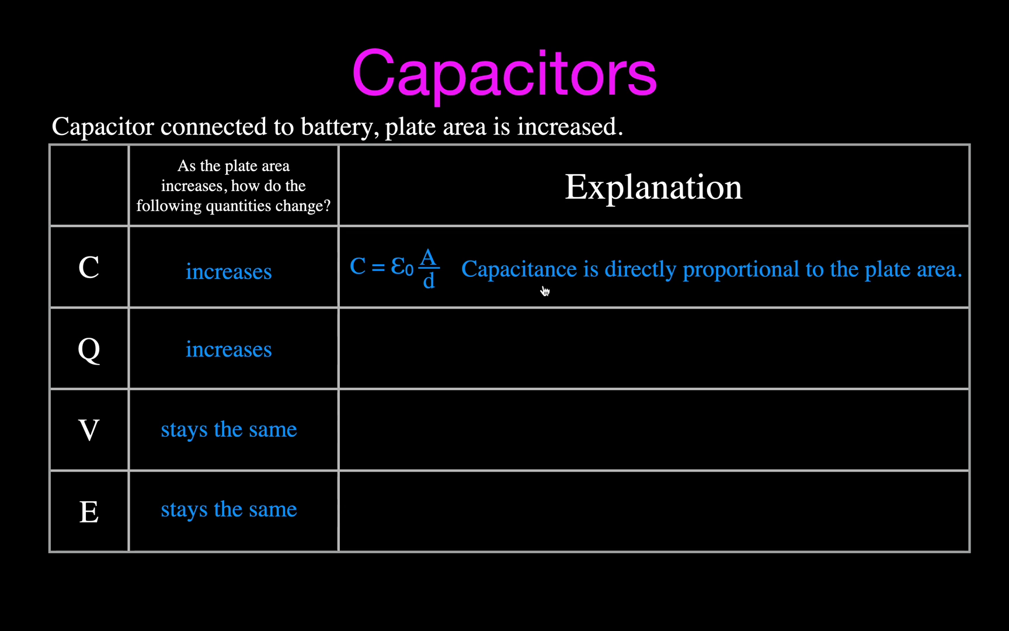
{"action": "key", "text": "Right"}
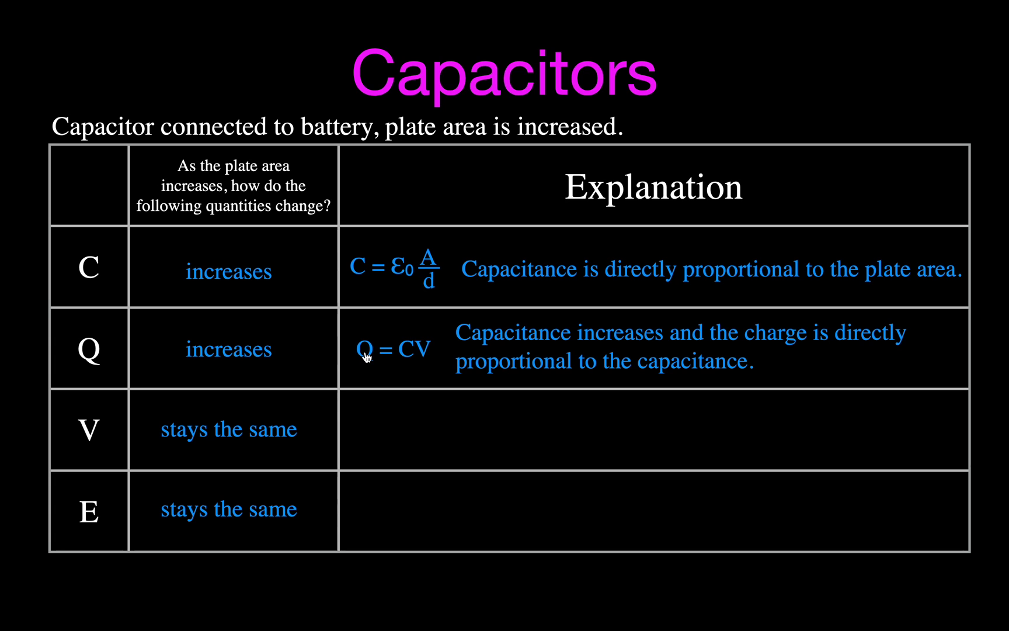
Reveal the V and E row explanations, then advance to the disconnected-battery slide
{"action": "left_click", "coordinate": [366, 355]}
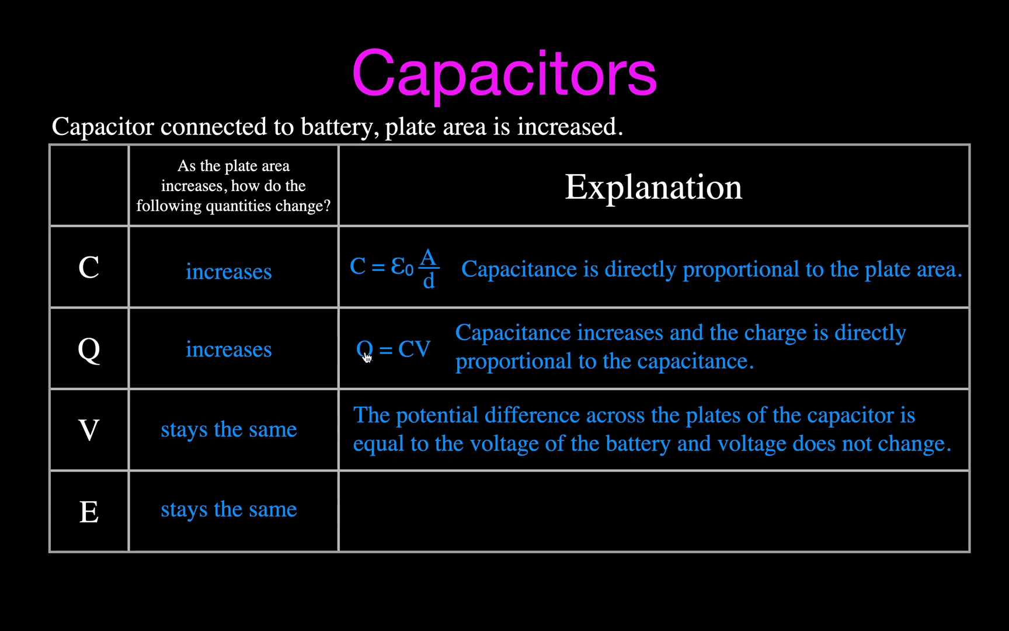
{"action": "left_click", "coordinate": [365, 355]}
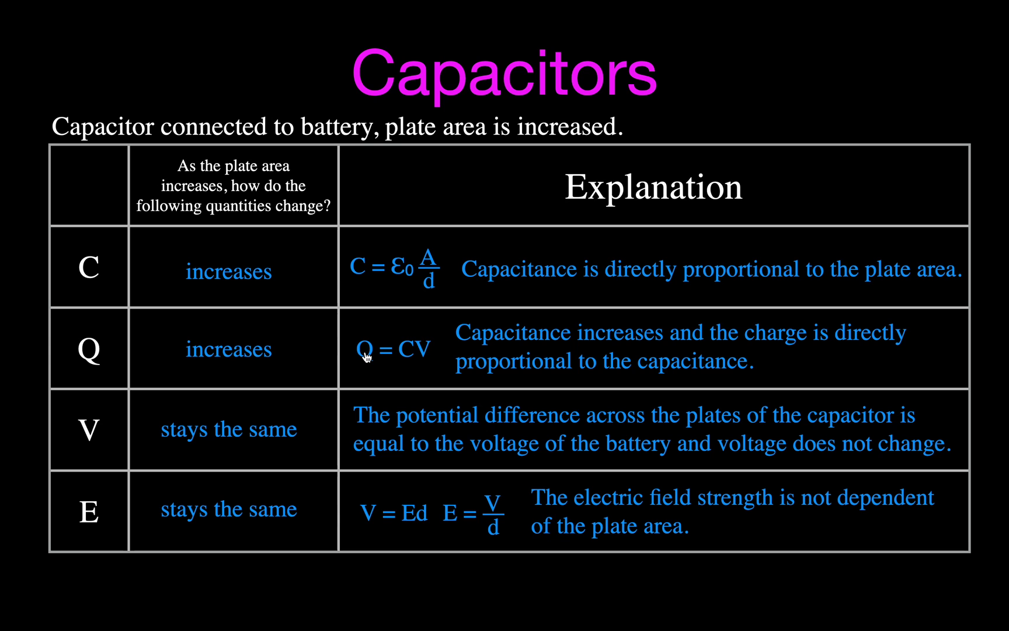
{"action": "key", "text": "Right"}
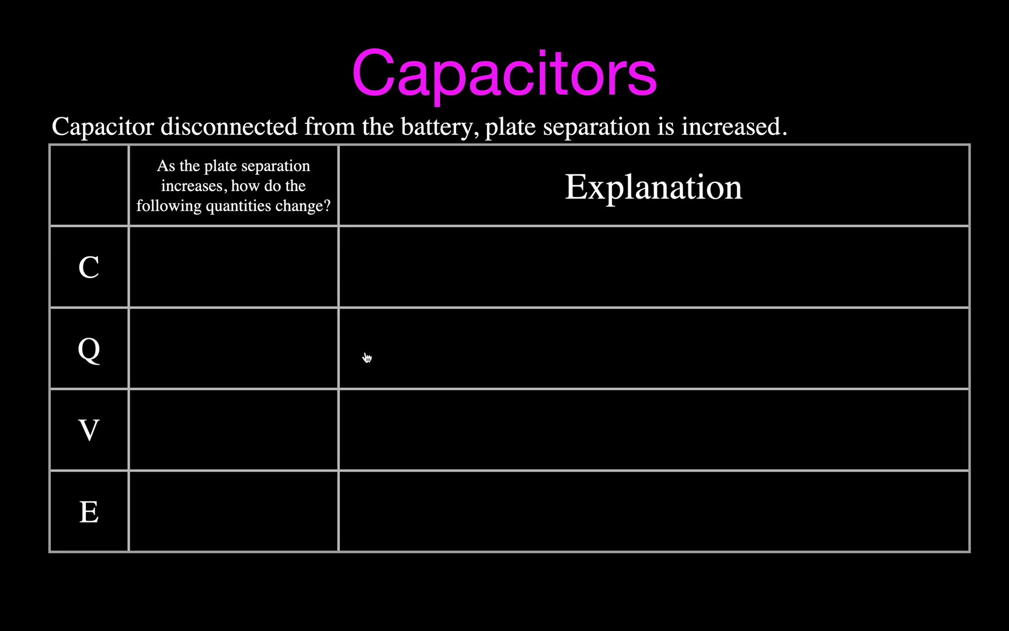
Shrink the plates back to 100 mm² and disconnect the battery, leaving it at 1.5 V
{"action": "key", "text": "super+Tab"}
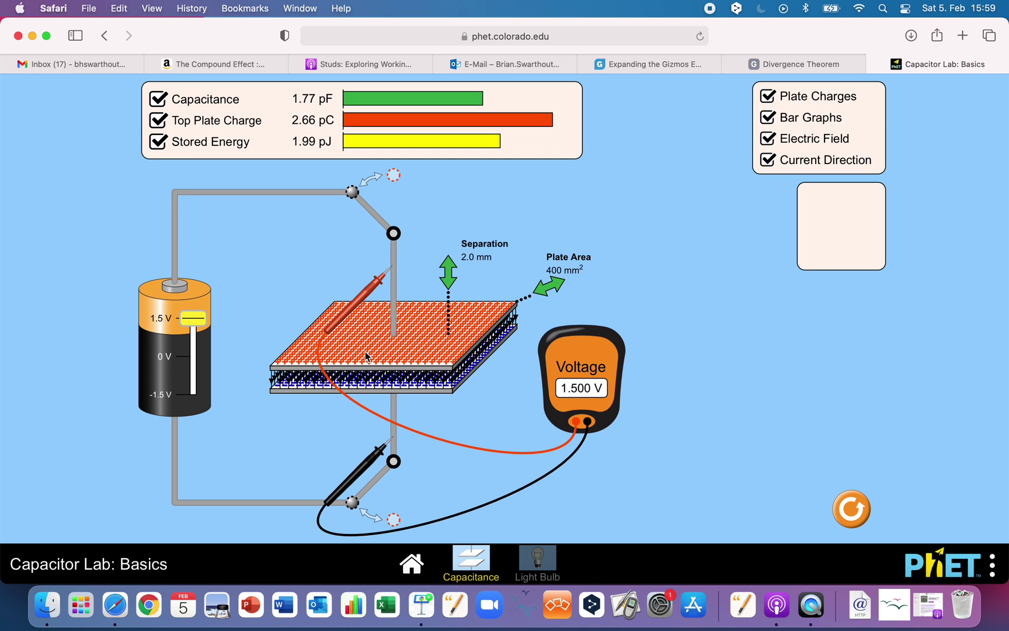
{"action": "left_click_drag", "start_coordinate": [543, 295], "coordinate": [485, 309]}
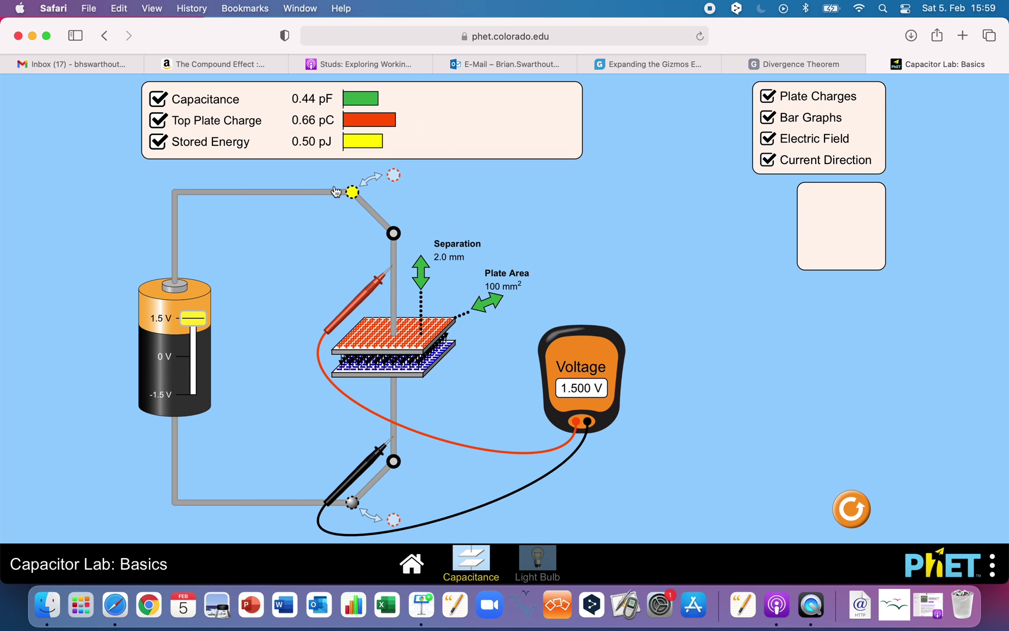
{"action": "left_click_drag", "start_coordinate": [194, 334], "coordinate": [194, 334]}
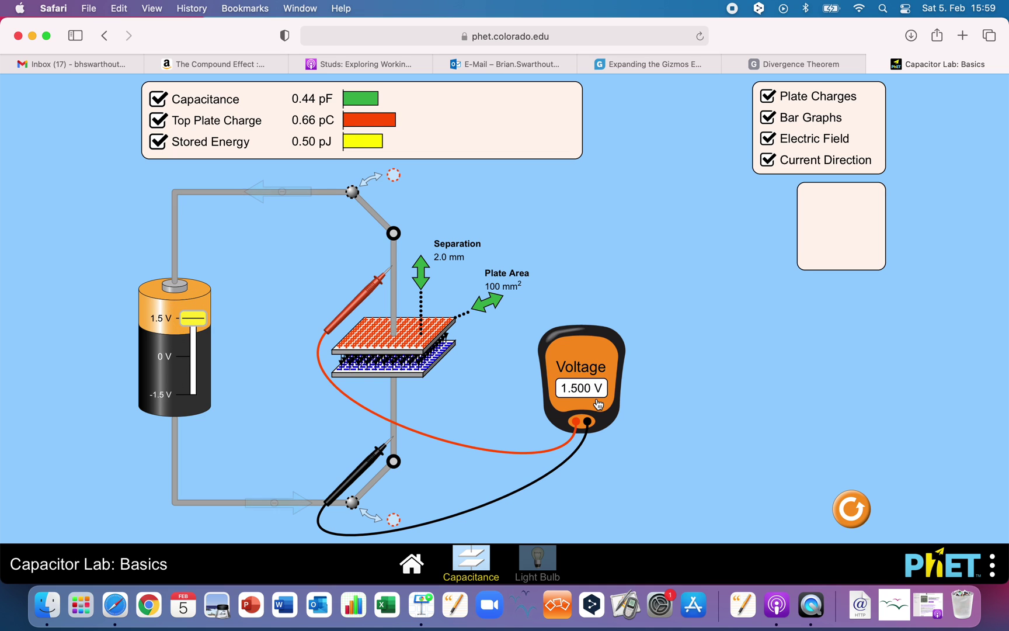
{"action": "left_click", "coordinate": [395, 176]}
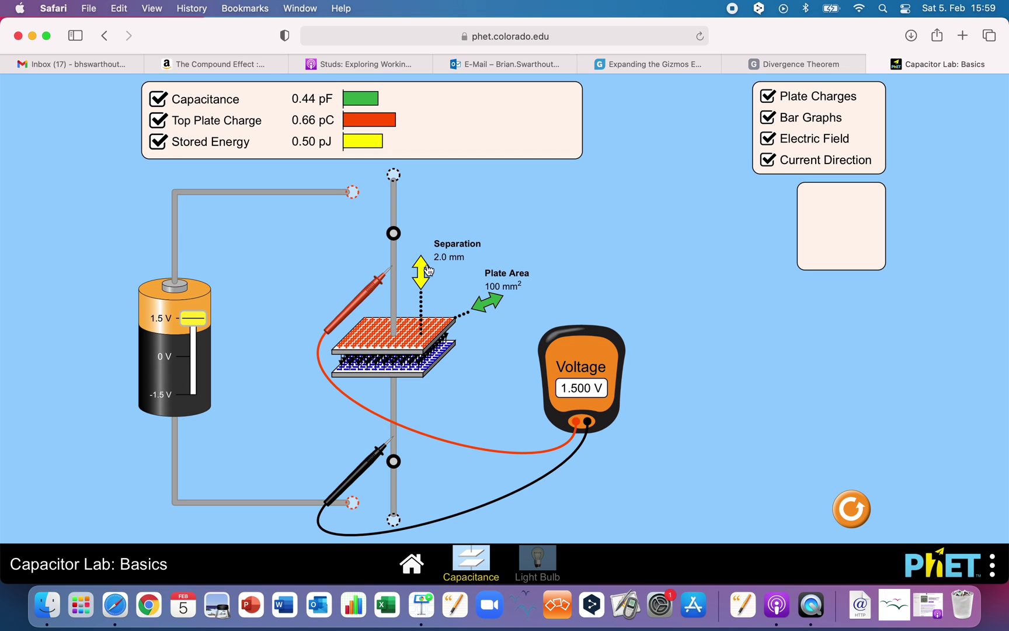
Widen the plate separation from 2.0 mm to 10.0 mm so the voltage climbs to 7.500 V
{"action": "left_click", "coordinate": [421, 284]}
{"action": "left_click_drag", "start_coordinate": [421, 285], "coordinate": [421, 253]}
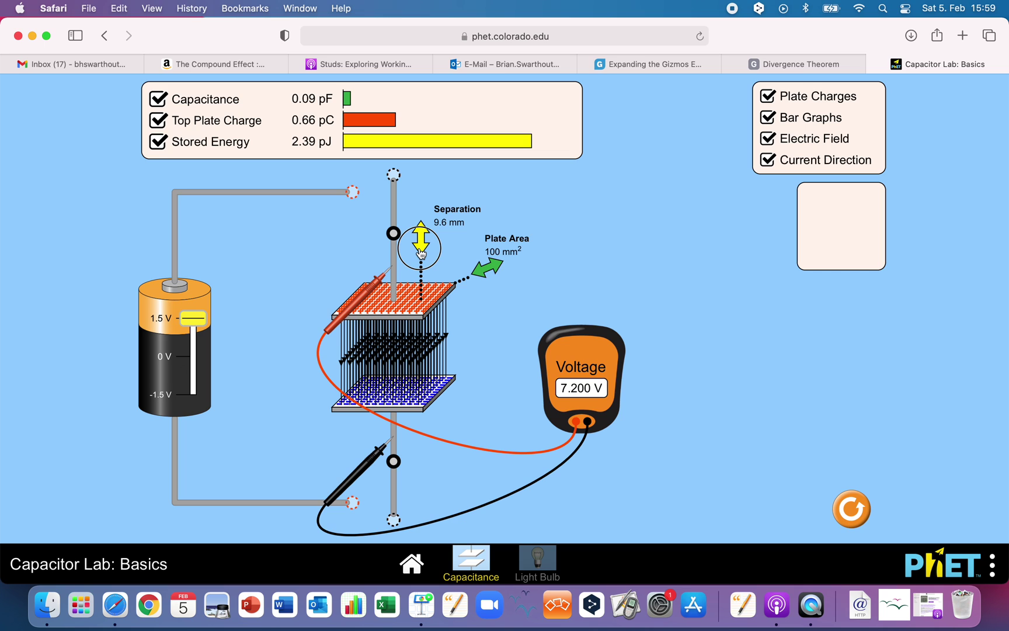
{"action": "mouse_move", "coordinate": [421, 253]}
{"action": "left_mouse_down"}
{"action": "mouse_move", "coordinate": [420, 279]}
{"action": "mouse_move", "coordinate": [419, 239]}
{"action": "left_mouse_up"}
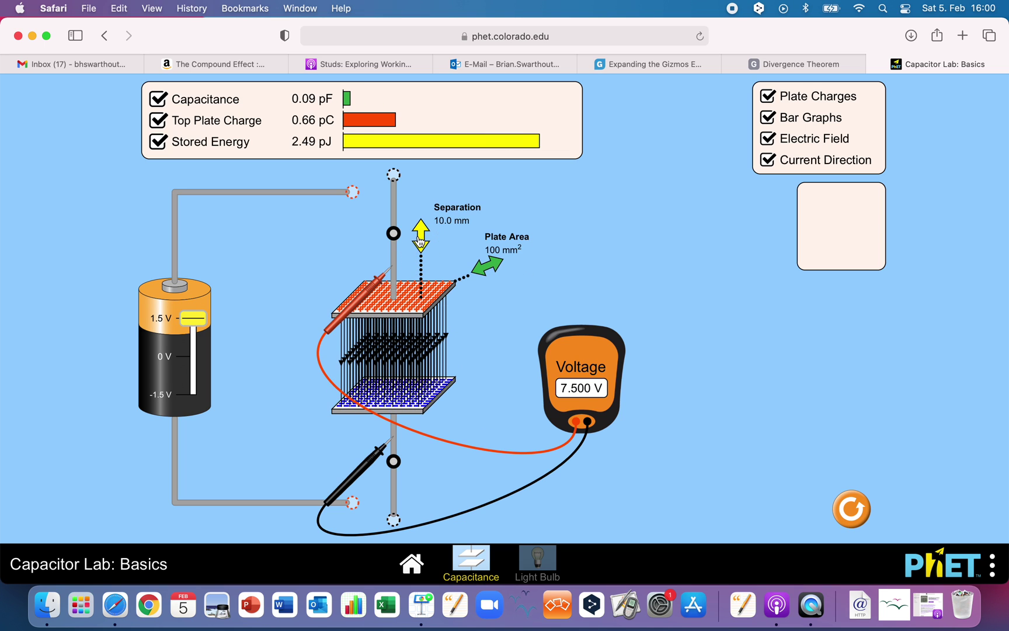